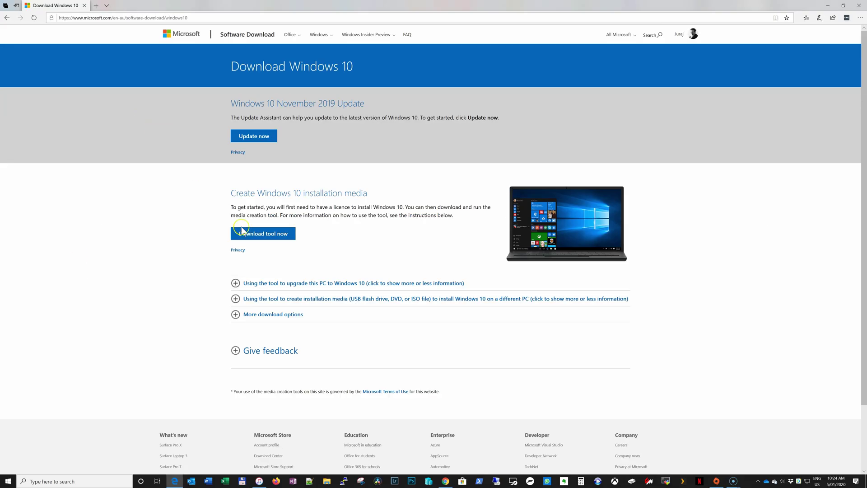
Download the Media Creation Tool, choose installation media for another PC, and untick recommended options
click(241, 231)
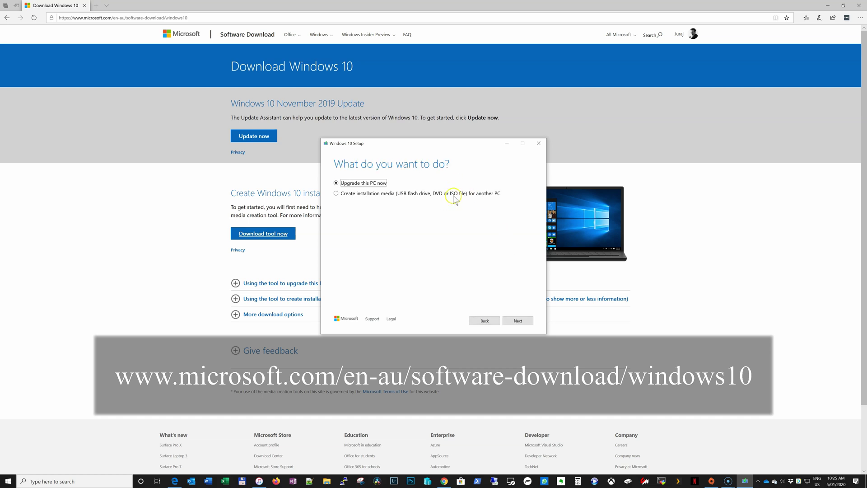
click(450, 194)
click(518, 321)
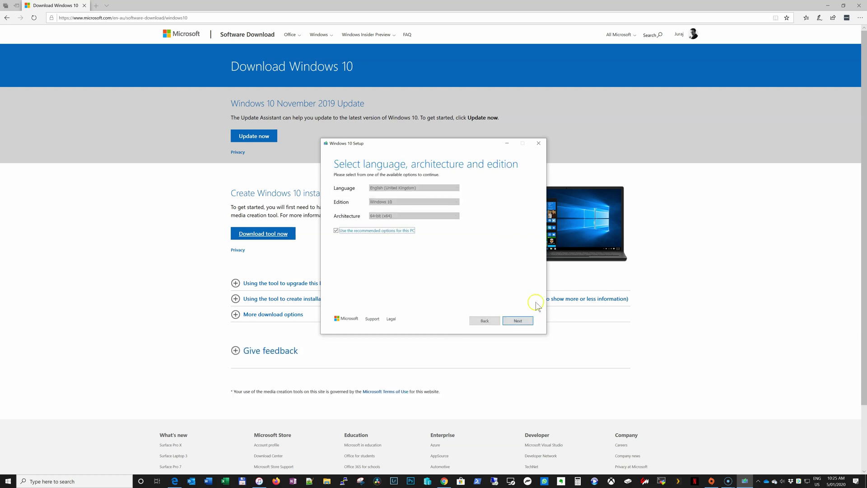
click(387, 231)
Keep English (United Kingdom), set architecture to Both, and save an ISO file to start downloading
click(437, 189)
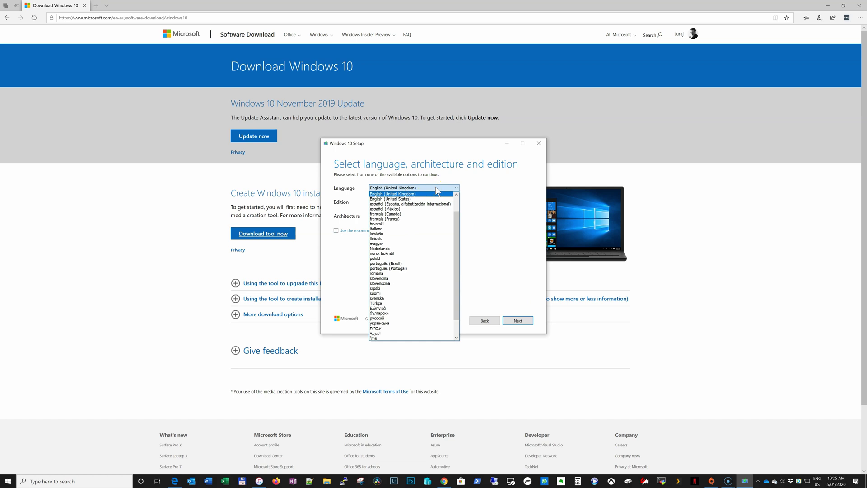
click(437, 190)
click(423, 216)
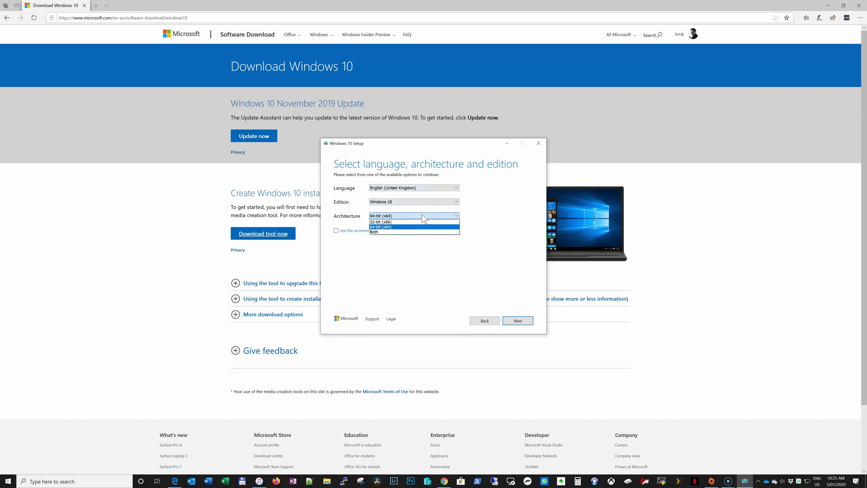
click(406, 232)
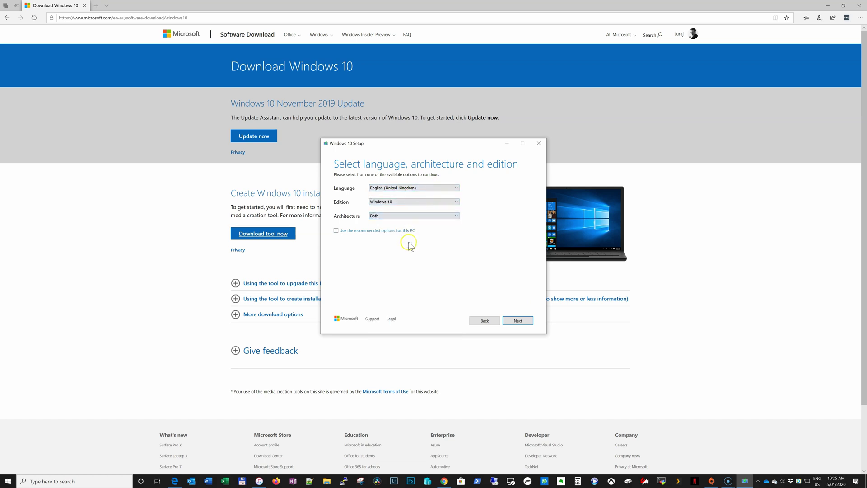
click(515, 322)
click(347, 206)
click(518, 321)
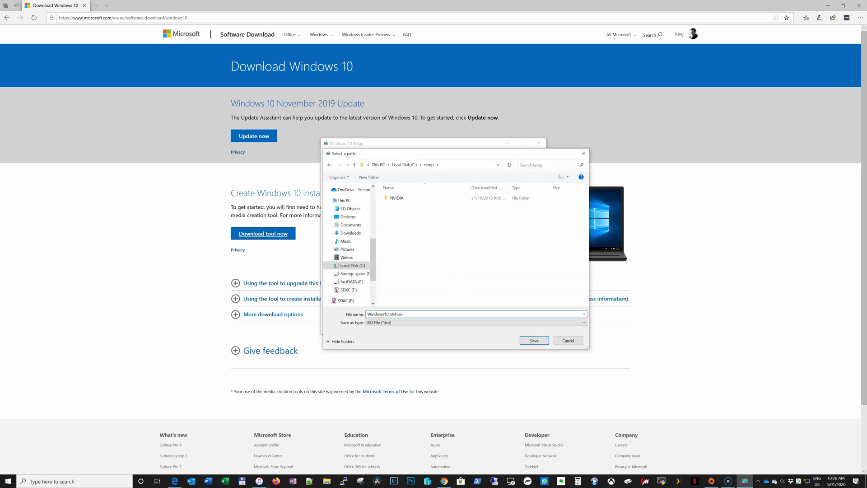
click(534, 341)
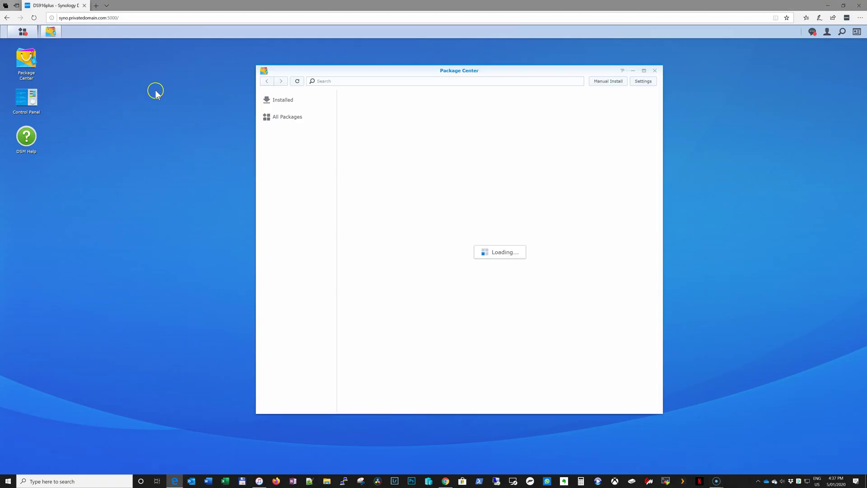
scroll(418, 259, down, 5)
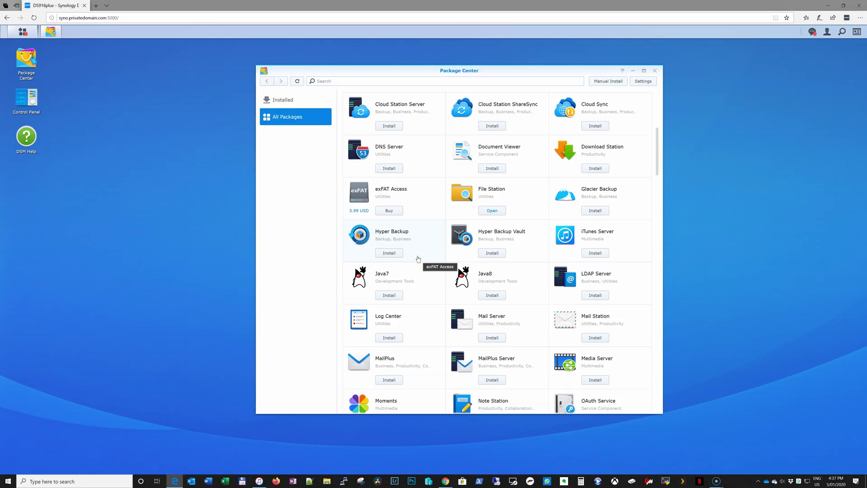
scroll(419, 259, down, 5)
scroll(420, 258, down, 5)
scroll(423, 256, up, 2)
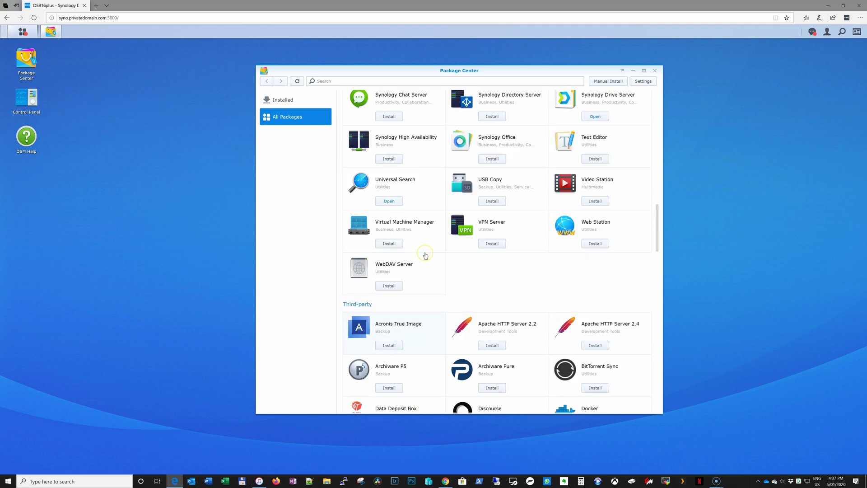
Install Virtual Machine Manager from its package page, agreeing to add the required Replication Service
click(392, 248)
click(429, 138)
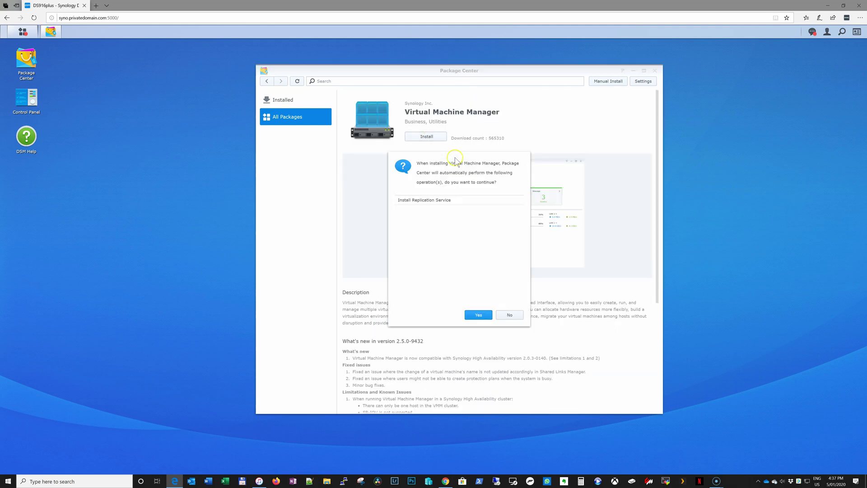
click(477, 316)
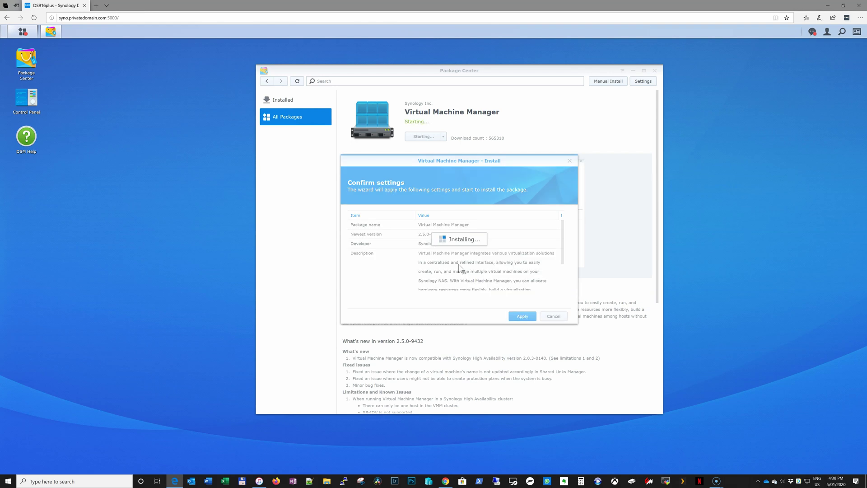
Check the host and create the virtualization cluster on Volume 1
click(423, 137)
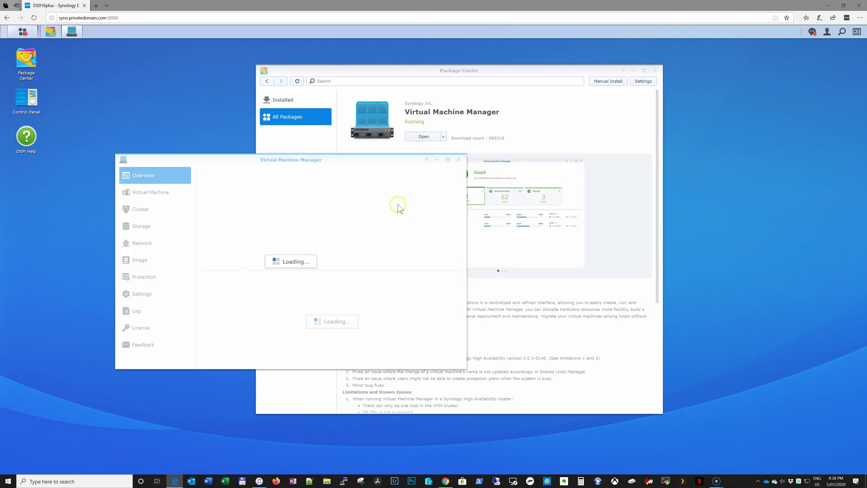
click(353, 337)
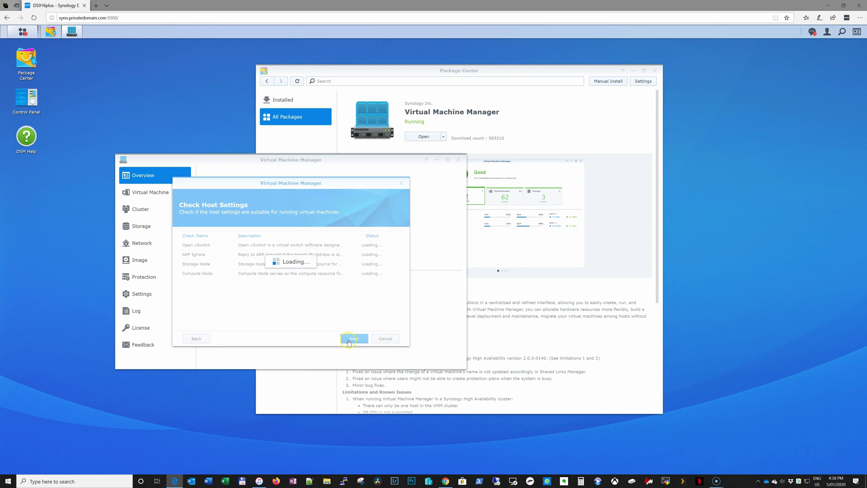
click(337, 278)
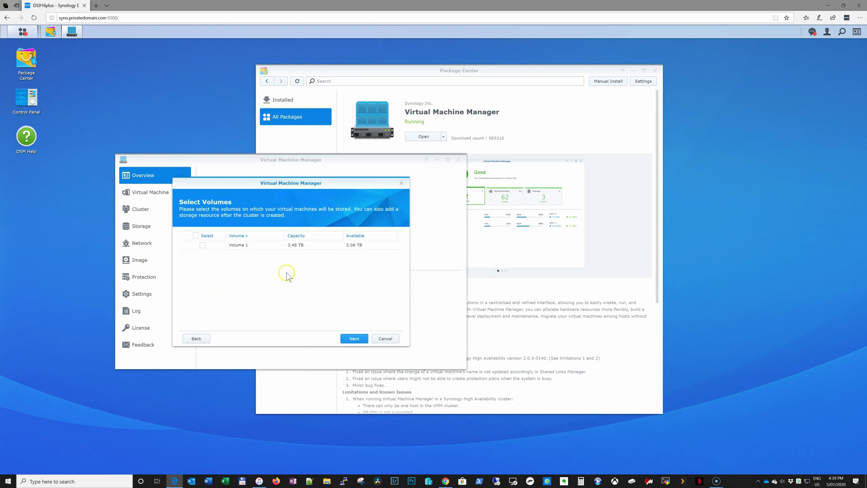
click(203, 245)
click(354, 338)
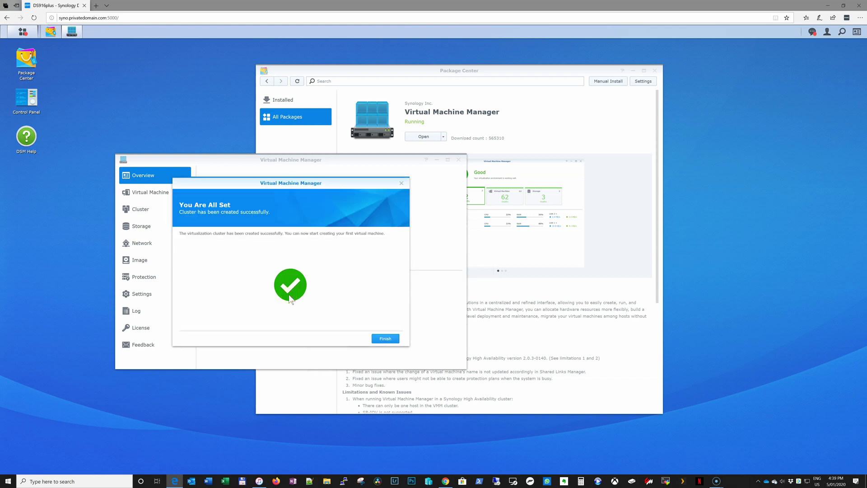
Finish setup and widen the network Status column to read the default VM network's warning
click(384, 338)
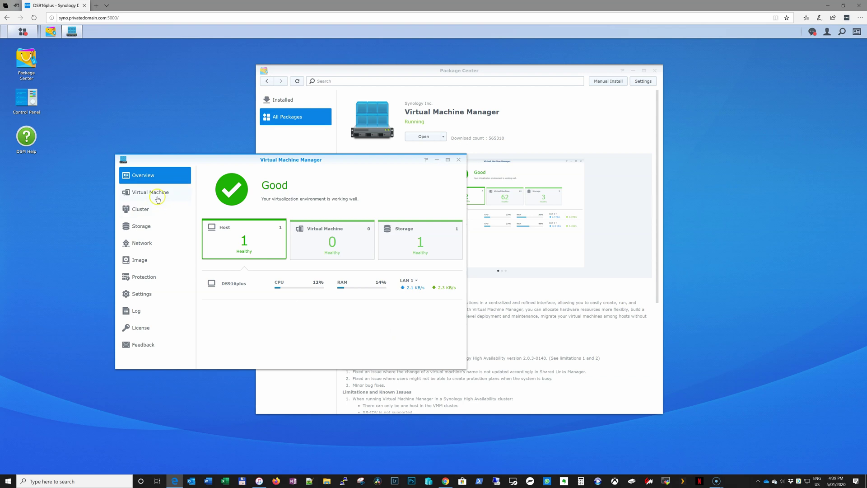
click(147, 243)
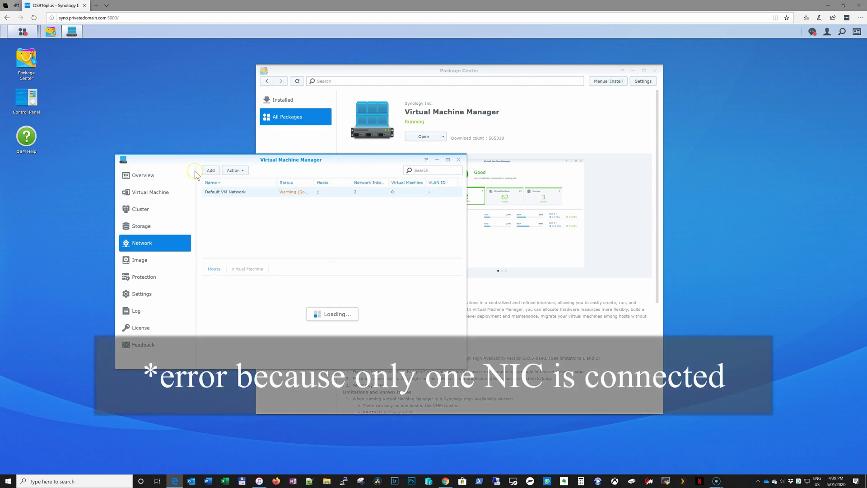
mouse_move(277, 183)
mouse_down()
mouse_move(260, 182)
mouse_move(349, 183)
mouse_up()
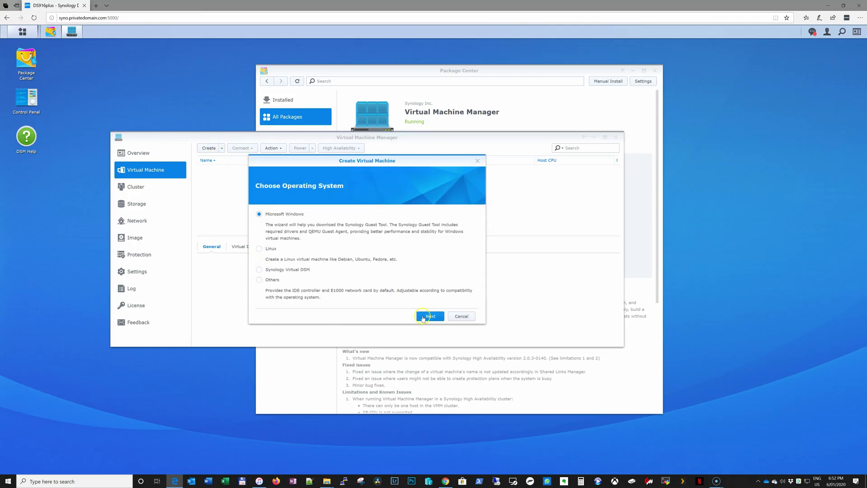
Choose Microsoft Windows and specify VM Windows10-01 with 4 CPUs, 6 GB memory and vmvga video
click(431, 316)
double_click(368, 238)
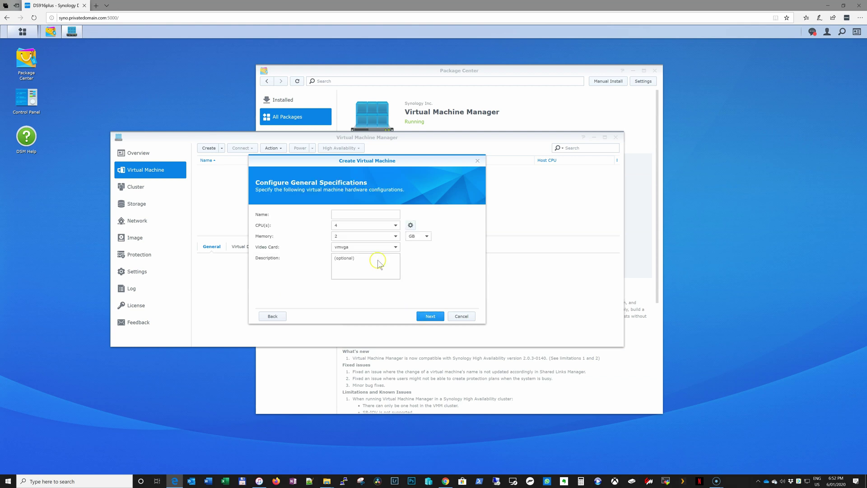
click(349, 215)
text(Windows10-01)
click(387, 226)
click(388, 236)
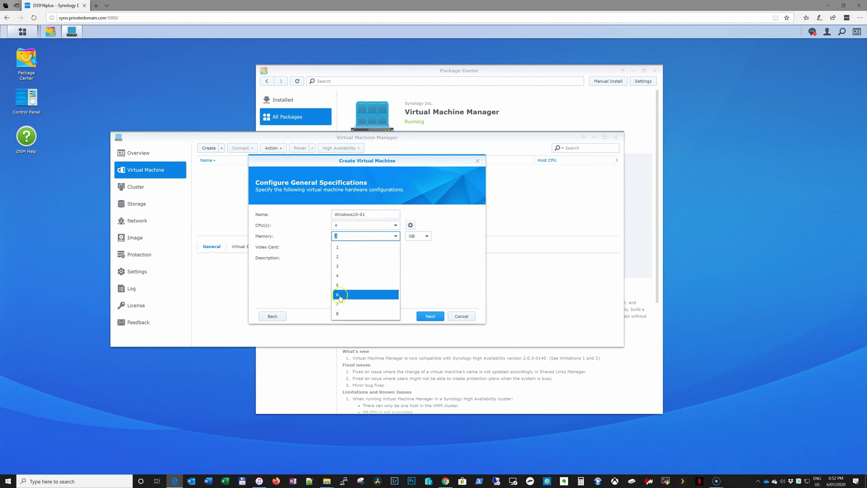
click(339, 294)
click(395, 247)
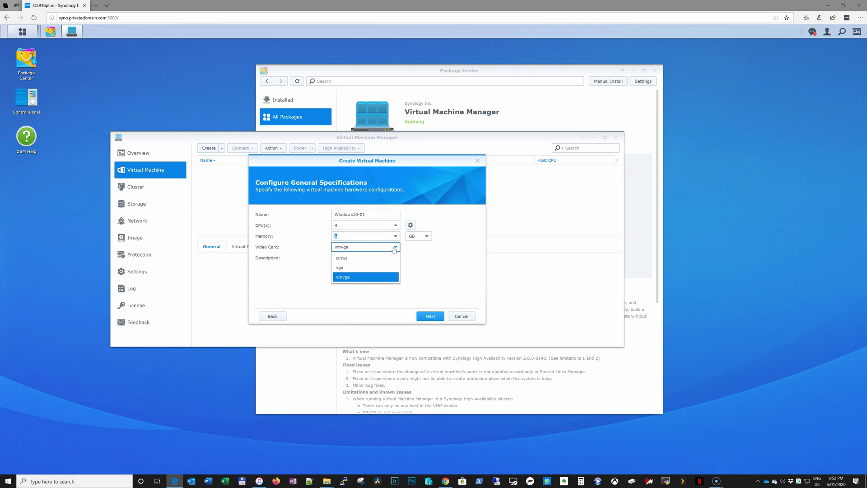
click(394, 249)
text(Windows 10)
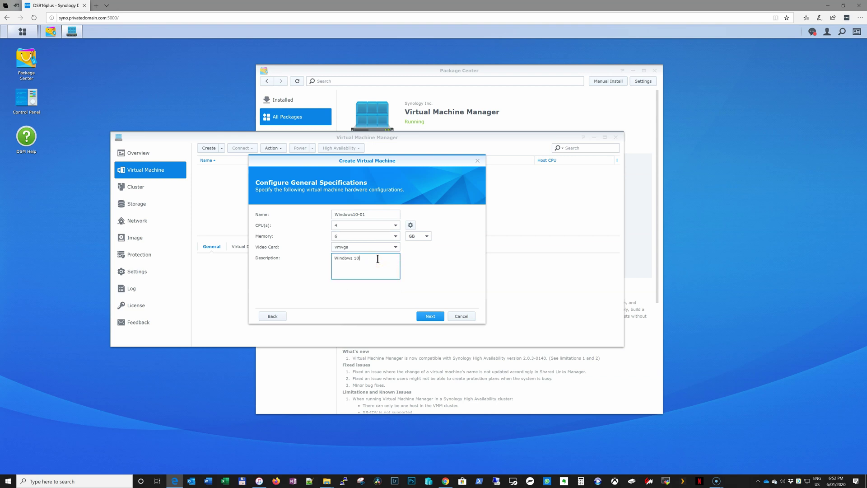
Set the first virtual disk size and keep Default VM Network
click(431, 315)
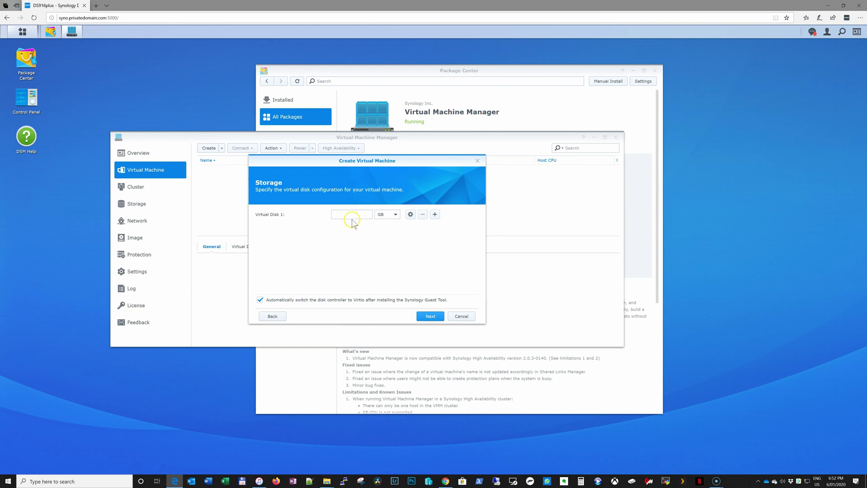
click(349, 214)
click(430, 315)
click(383, 215)
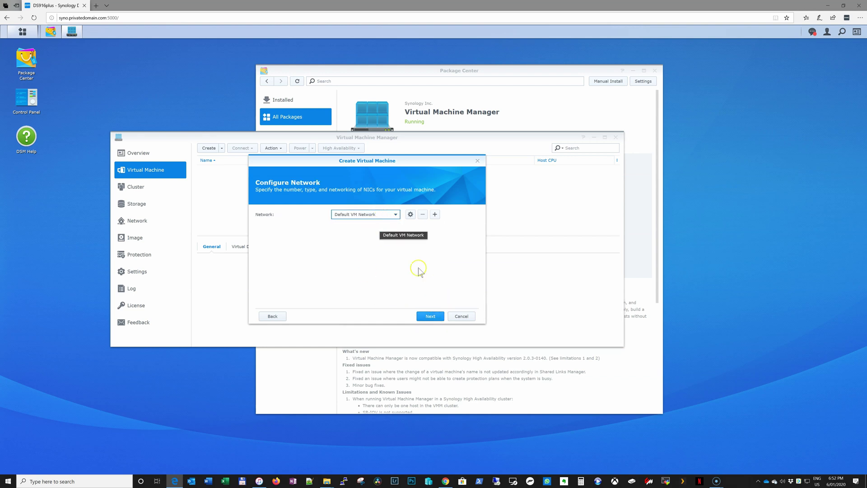
click(430, 316)
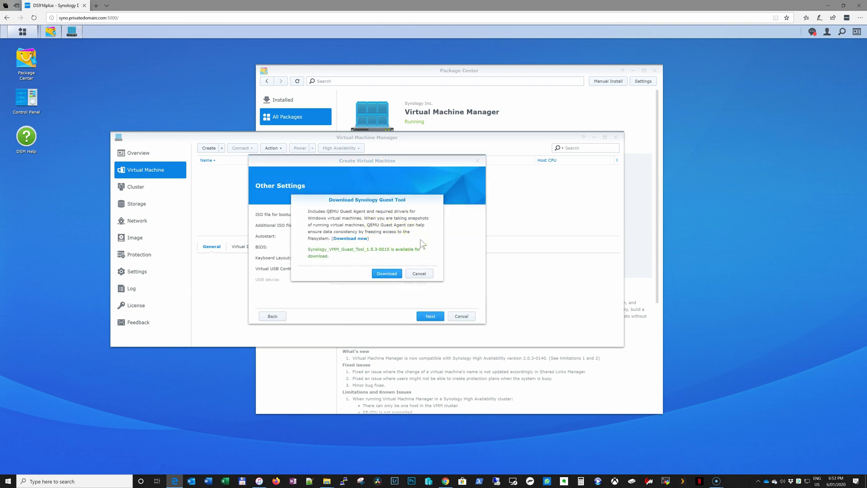
Attach the Synology Guest Tool and use the Windows 10 ISO from data as the boot image
click(383, 273)
click(414, 214)
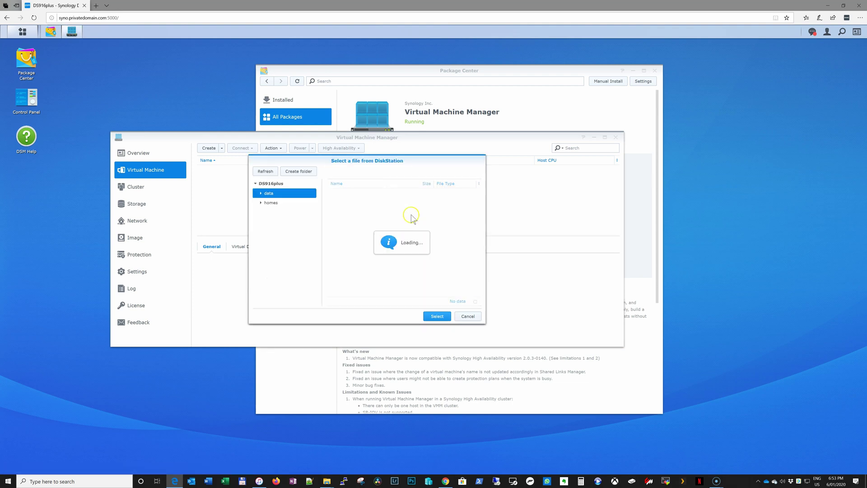
click(353, 198)
click(429, 317)
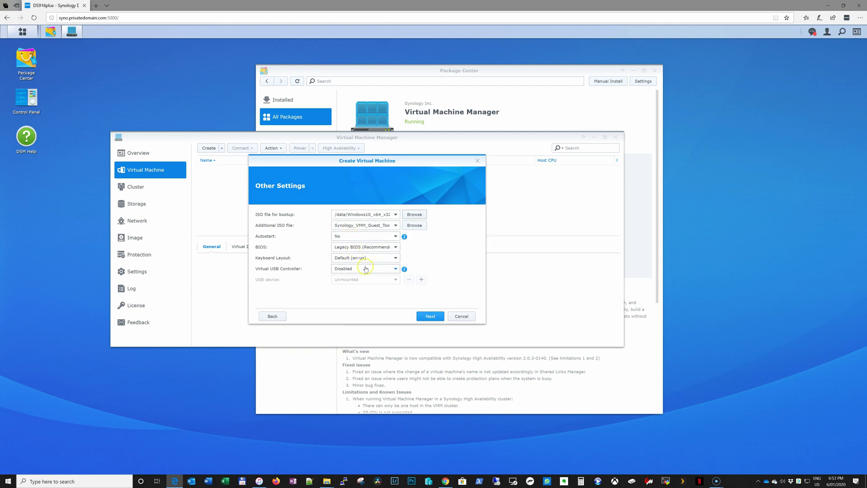
Allow the listed user access, enable power-on after creation, and create the VM
click(430, 316)
click(415, 254)
click(431, 316)
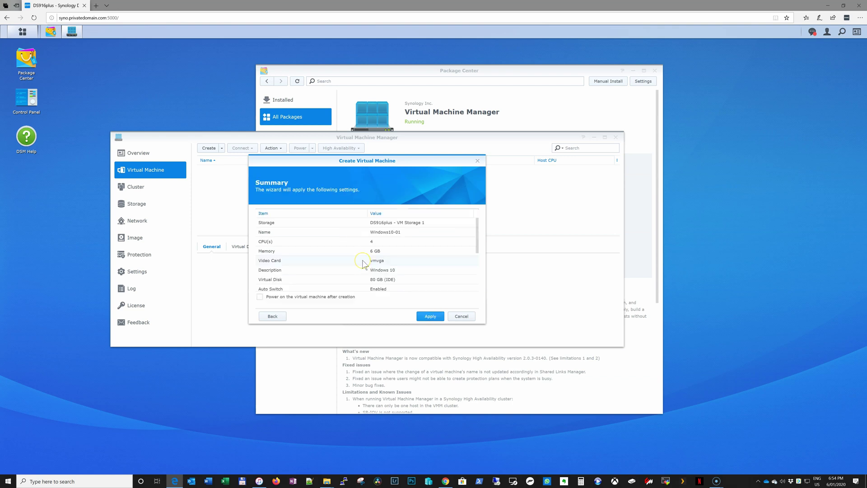
drag(475, 244, 476, 290)
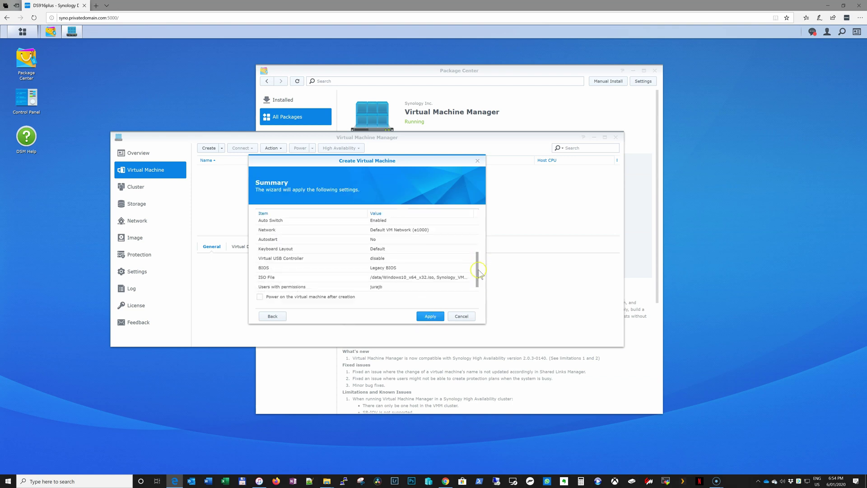
click(259, 296)
click(430, 316)
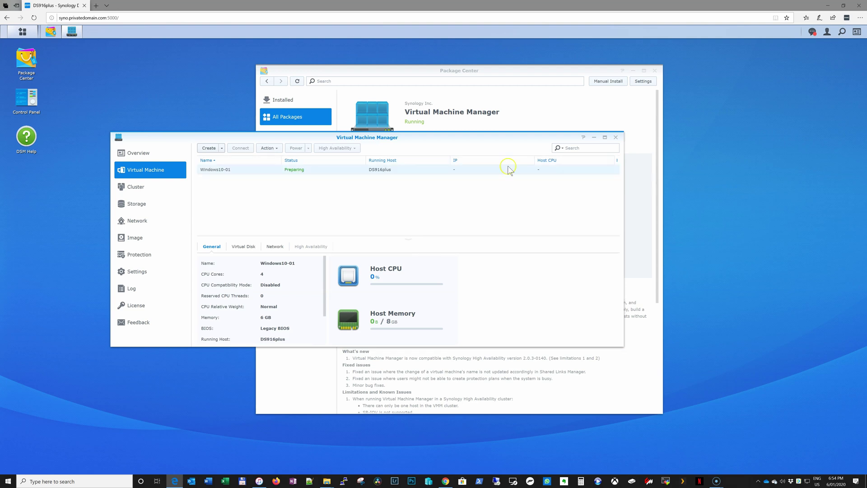
Boot Windows 10 Setup (64-bit) and choose English (Australia) as the time and currency format
click(634, 70)
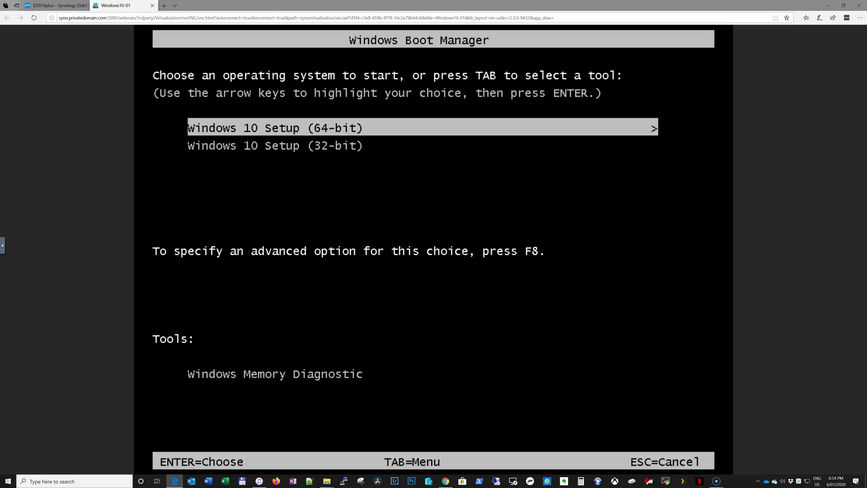
key(Return)
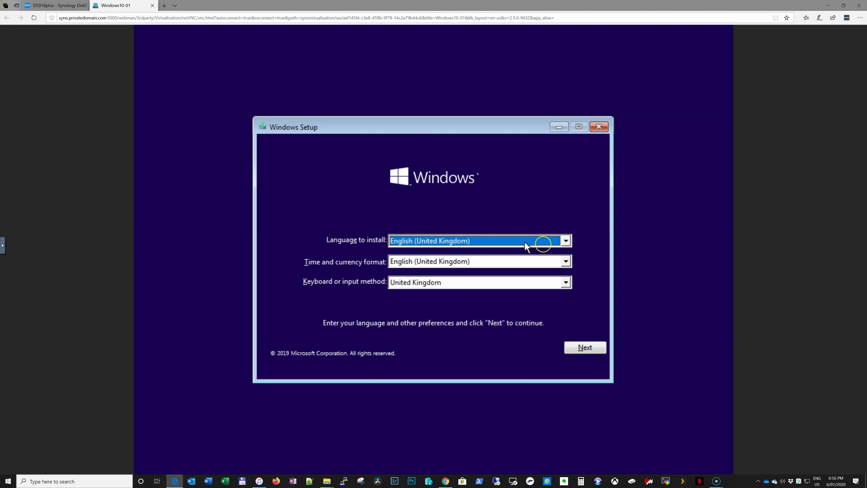
click(565, 240)
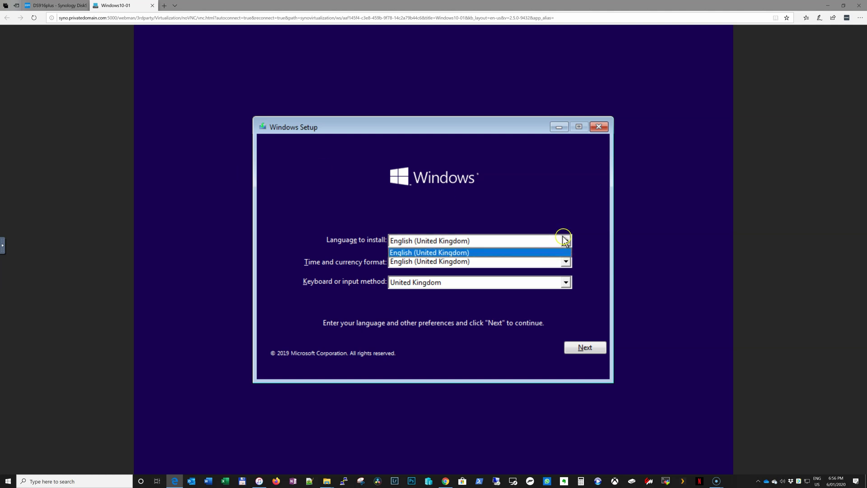
click(527, 262)
key(e)
key(Down)
key(Down)
key(Down)
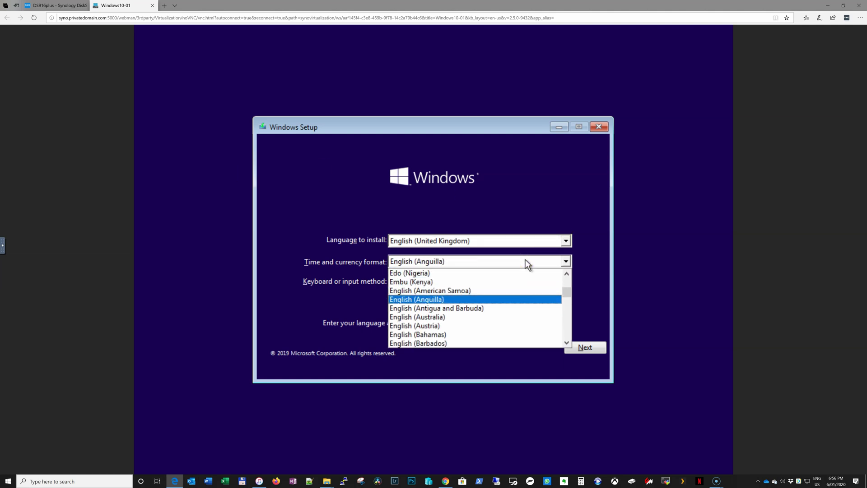
key(Down)
key(Down)
key(Return)
click(582, 347)
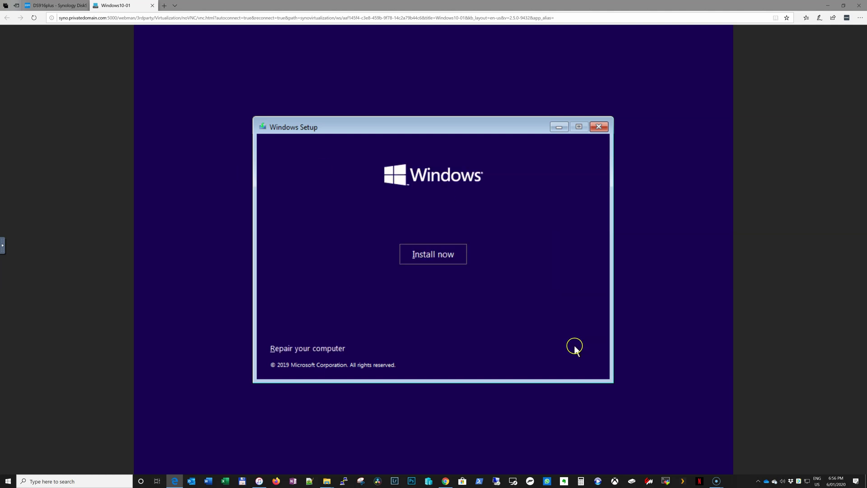
Start installing Windows 10 Pro without a product key
click(417, 258)
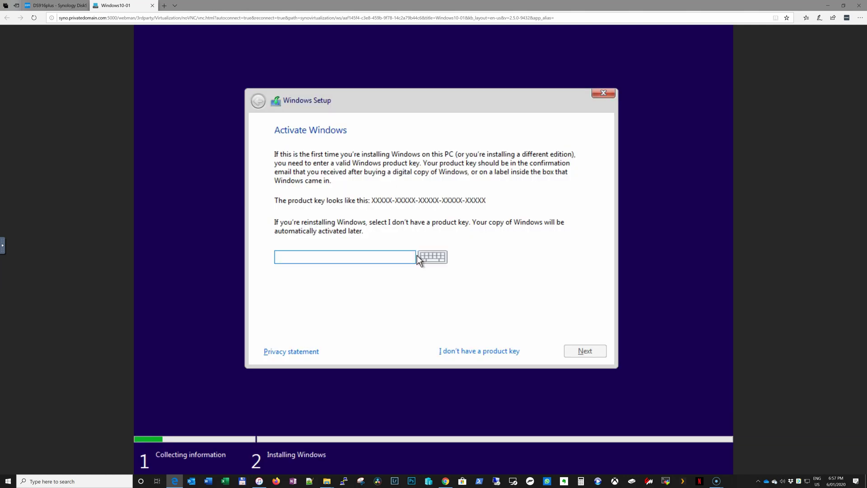
click(487, 351)
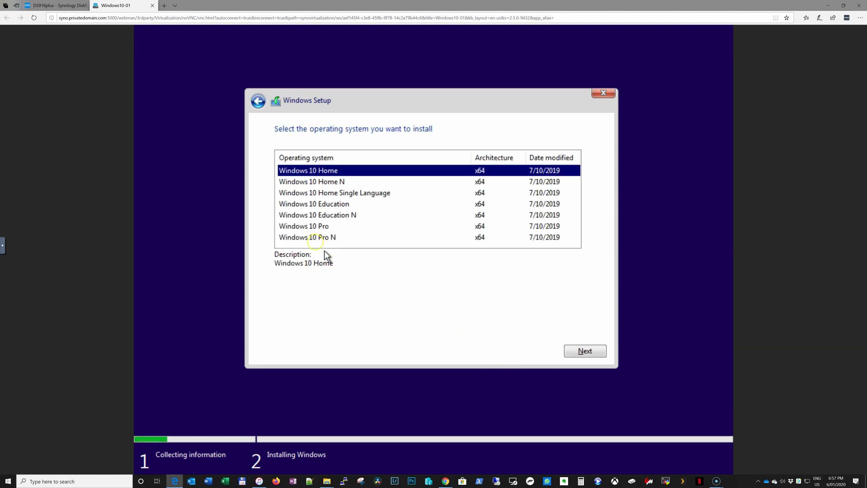
click(327, 227)
click(581, 351)
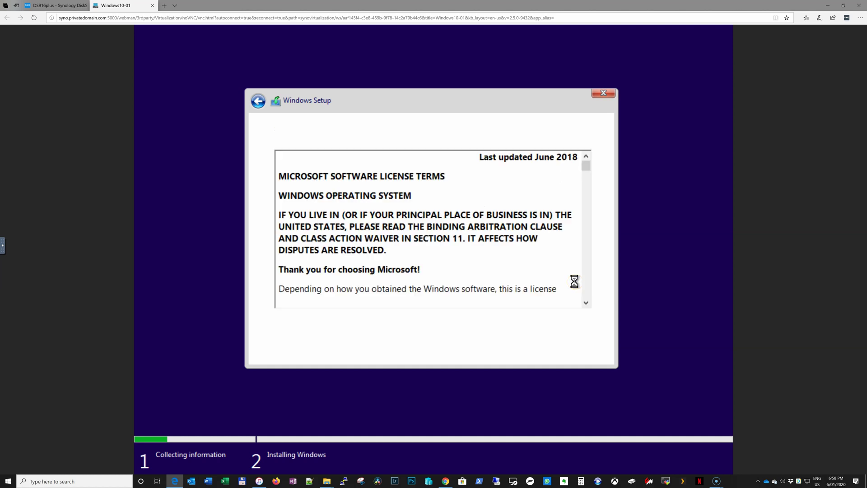
Accept the licence and do a custom clean install onto the unallocated 80 GB drive
click(343, 325)
click(584, 350)
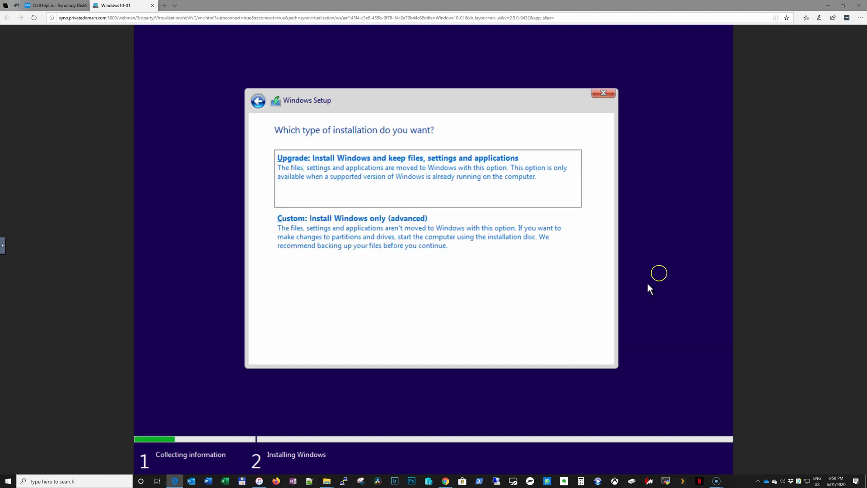
click(478, 271)
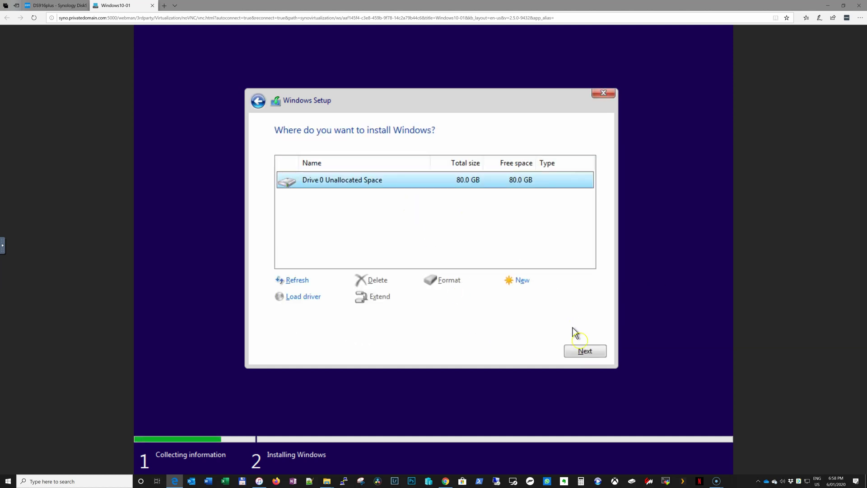
click(585, 351)
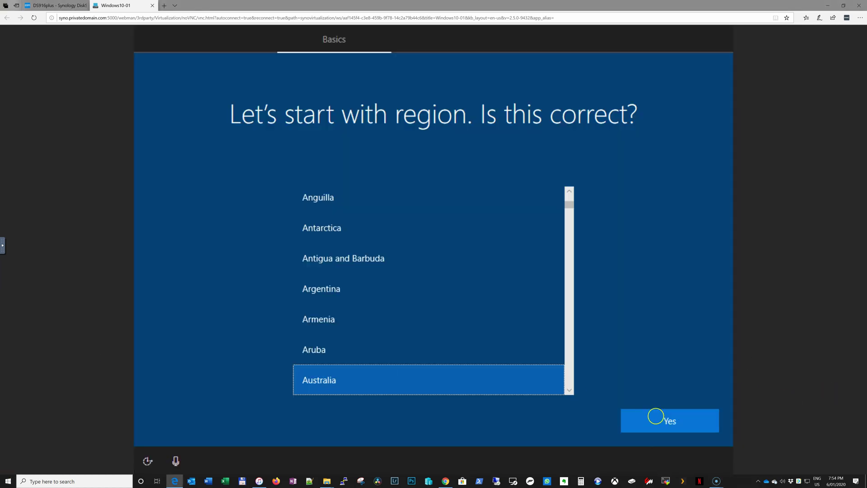
Confirm Australia as the region and create a passwordless local account via domain join
click(664, 420)
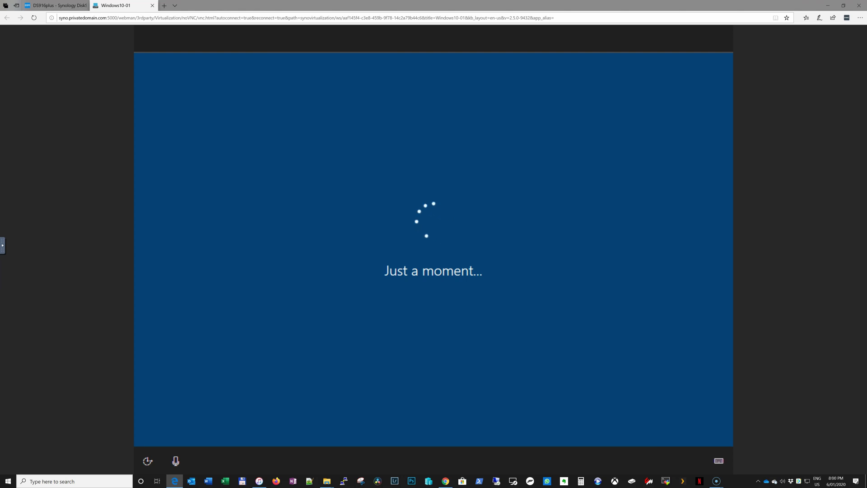
click(438, 284)
click(643, 416)
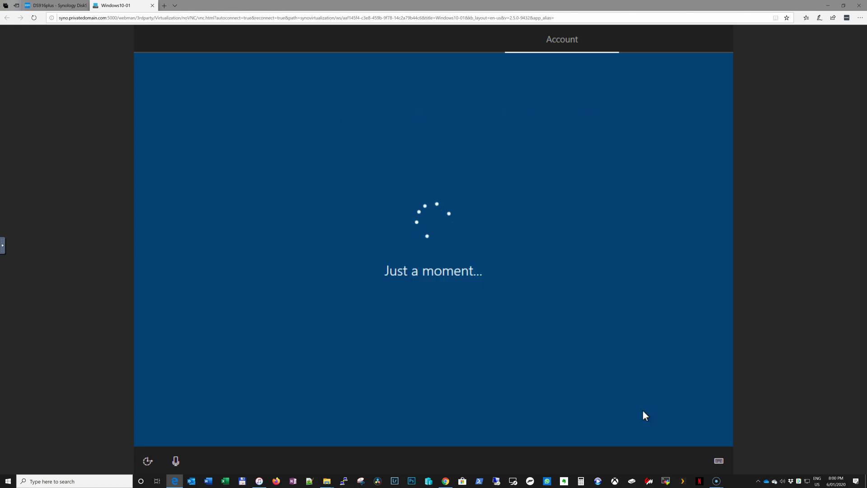
click(197, 418)
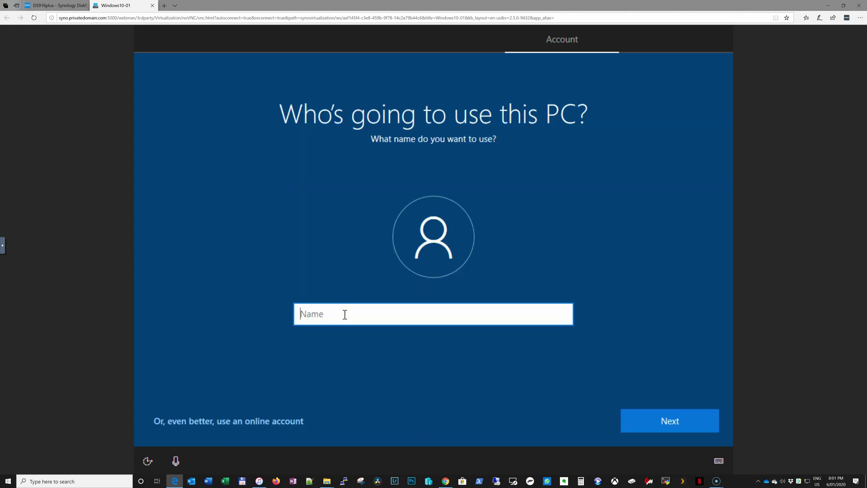
text(joseph)
key(Return)
click(631, 411)
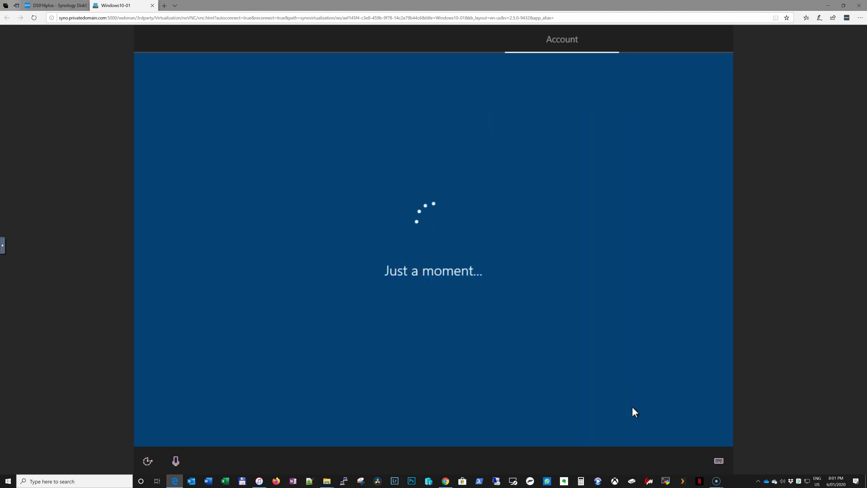
Decline activity history and Cortana, turn privacy options off with Basic diagnostics, and accept
click(600, 414)
click(566, 414)
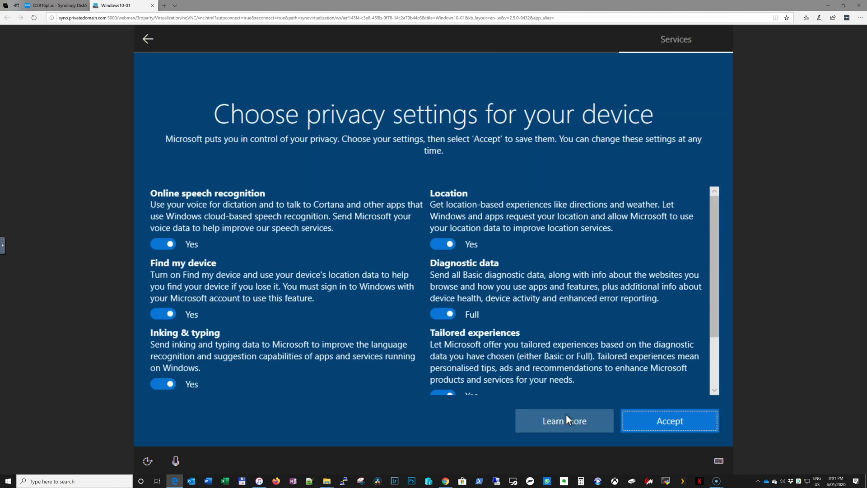
click(163, 244)
click(162, 324)
click(163, 385)
click(443, 244)
click(443, 323)
scroll(455, 352, down, 2)
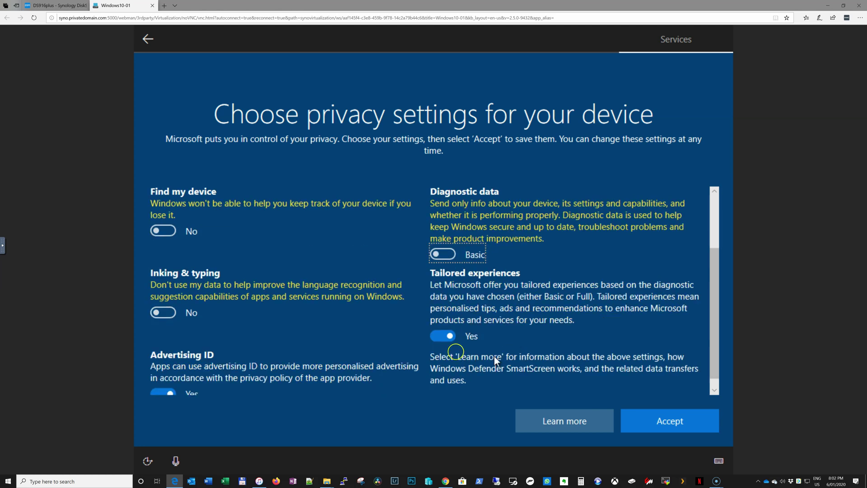
scroll(455, 352, down, 1)
click(163, 385)
click(660, 419)
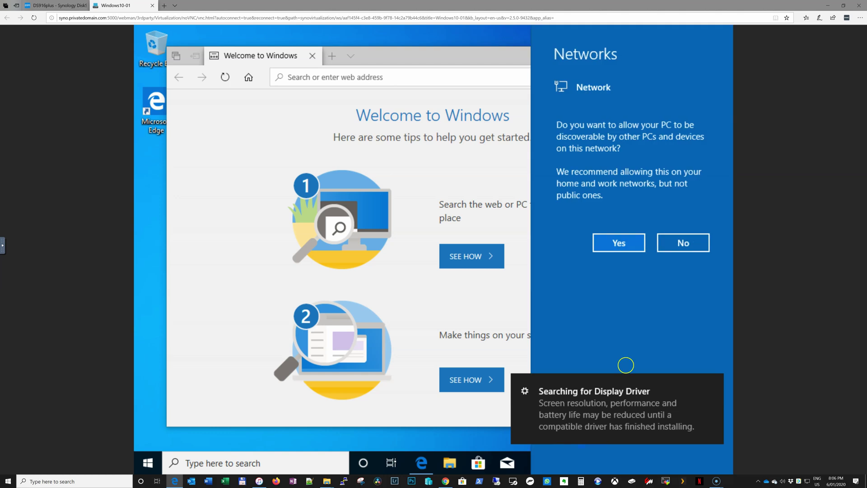
Keep the PC undiscoverable and launch Synology_VMM_Guest_Tool from the SYNOLOGY_VMMTOOL disc
click(668, 242)
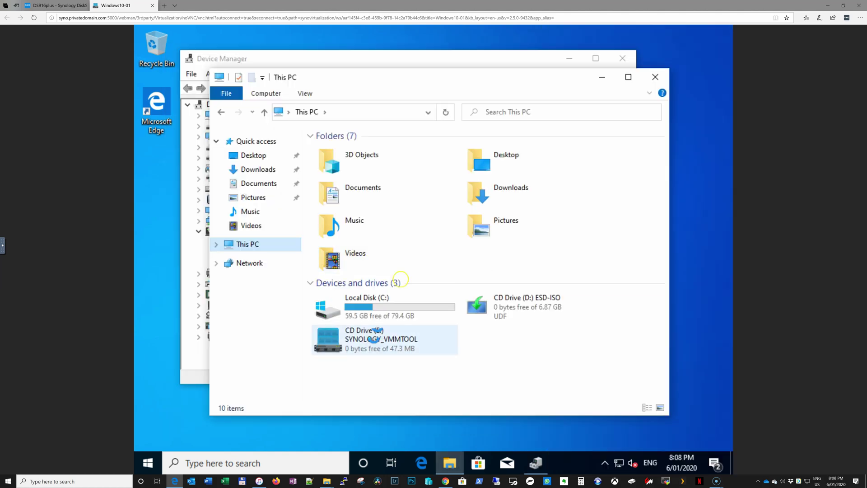
double_click(369, 338)
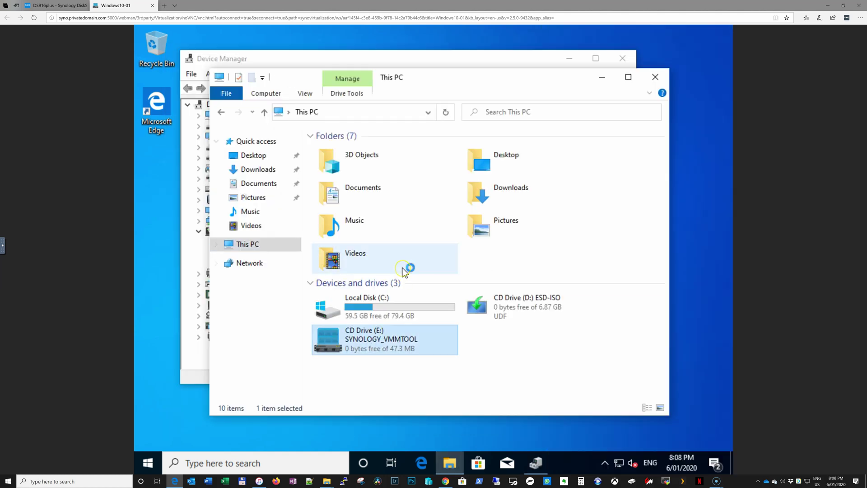
double_click(380, 174)
click(601, 77)
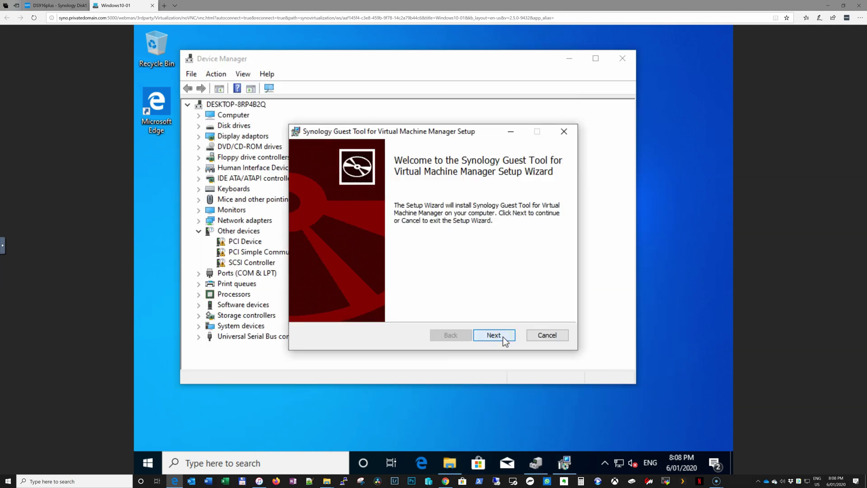
Accept the guest tool licence, install it, and approve the UAC prompt
click(502, 336)
click(423, 308)
click(493, 335)
click(495, 333)
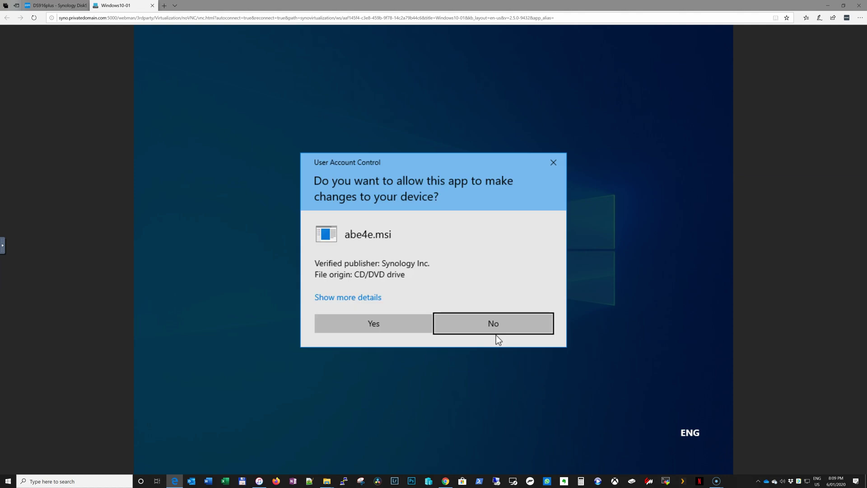
click(422, 320)
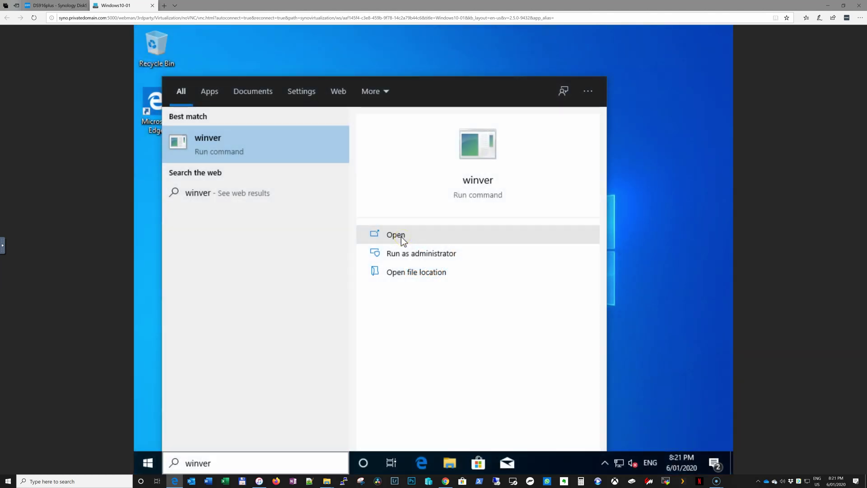
Open About Windows from the 'winver' search to show Windows 10 Pro version 1909
click(401, 238)
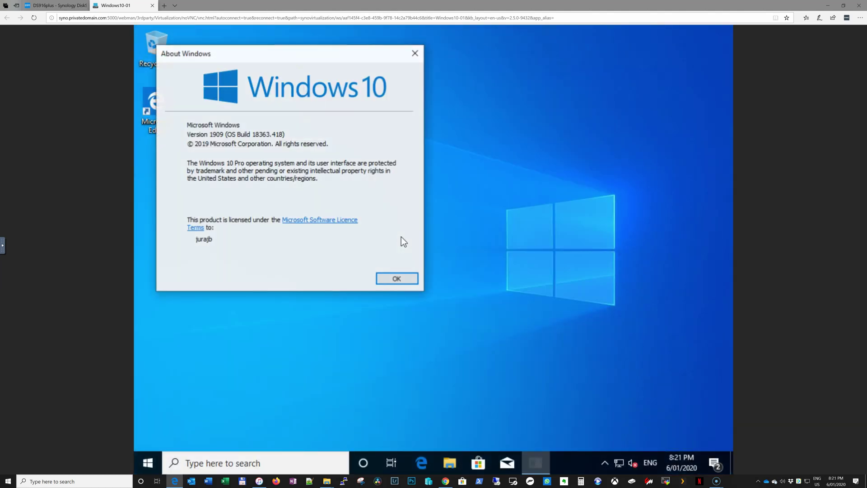